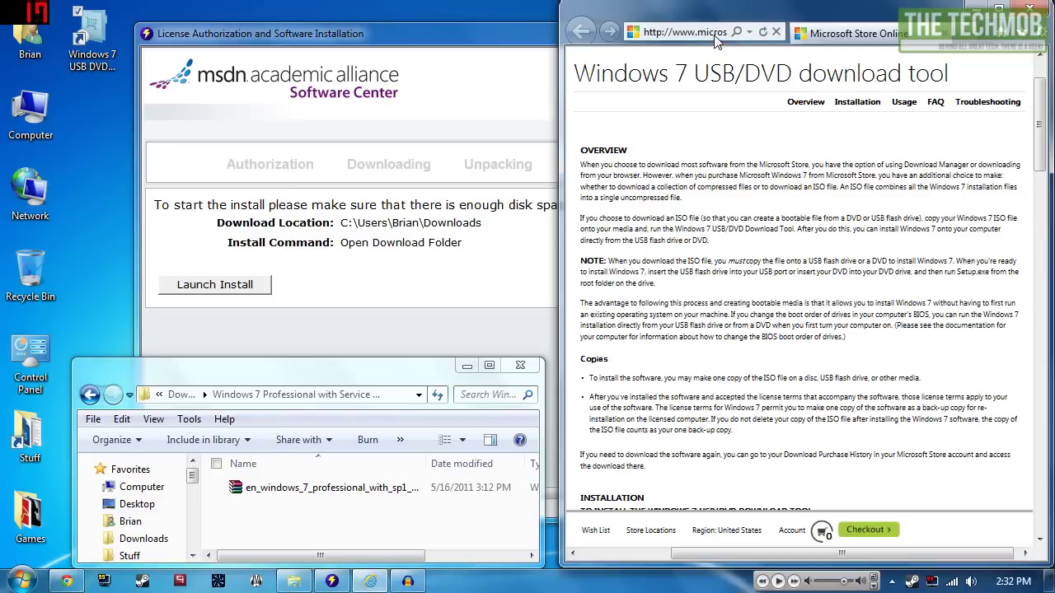
Scroll the download tool page down to its Installation and System Requirements sections.
{"action": "left_click_drag", "start_coordinate": [575, 73], "coordinate": [949, 83]}
{"action": "left_click", "coordinate": [1043, 127]}
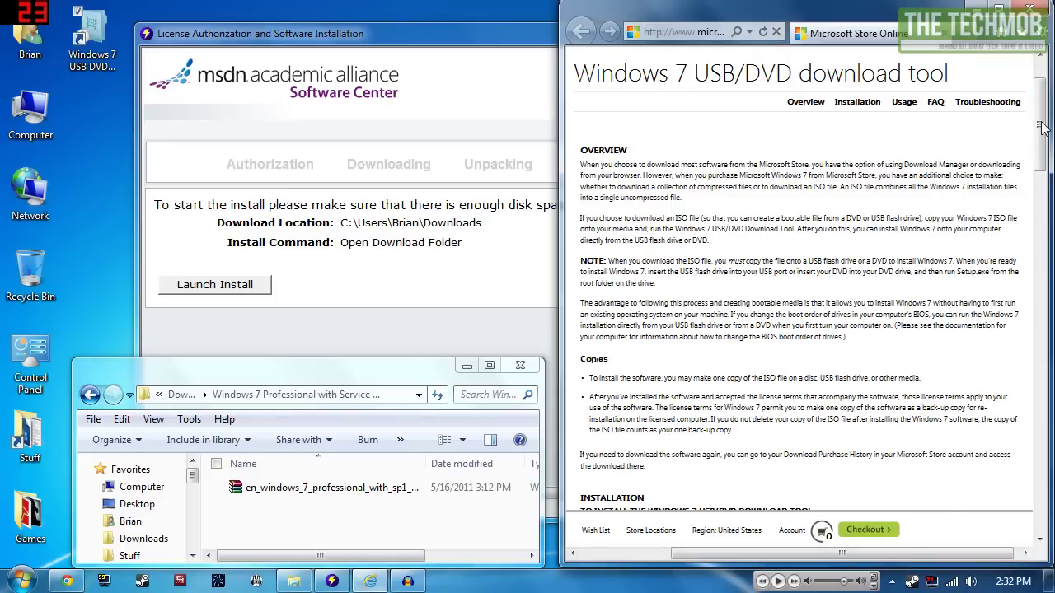
{"action": "mouse_move", "coordinate": [1042, 128]}
{"action": "left_mouse_down"}
{"action": "mouse_move", "coordinate": [1042, 470]}
{"action": "mouse_move", "coordinate": [1042, 108]}
{"action": "left_mouse_up"}
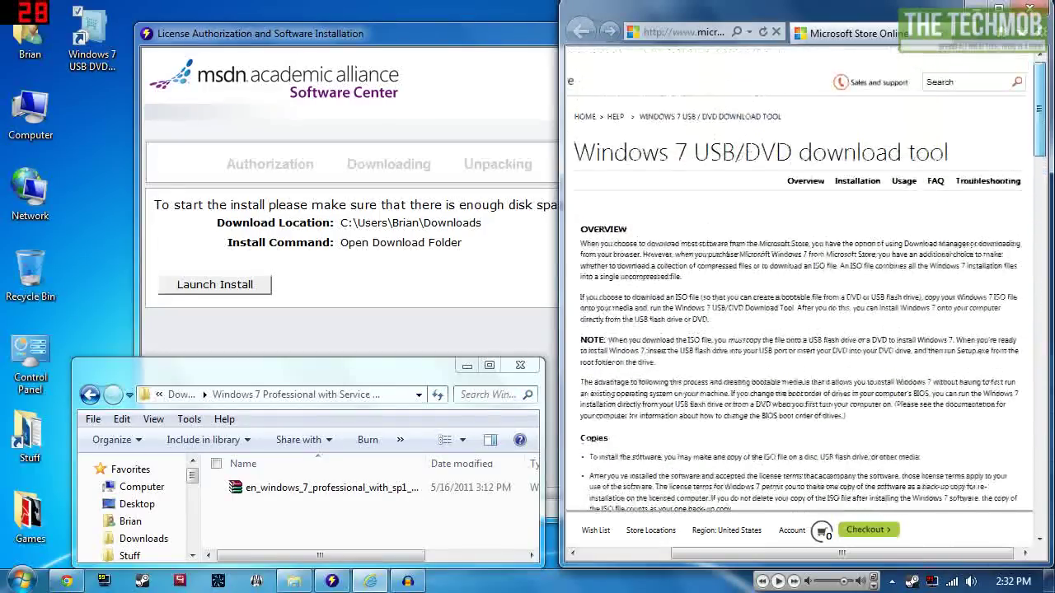
{"action": "scroll", "coordinate": [800, 313], "scroll_direction": "down", "scroll_amount": 5}
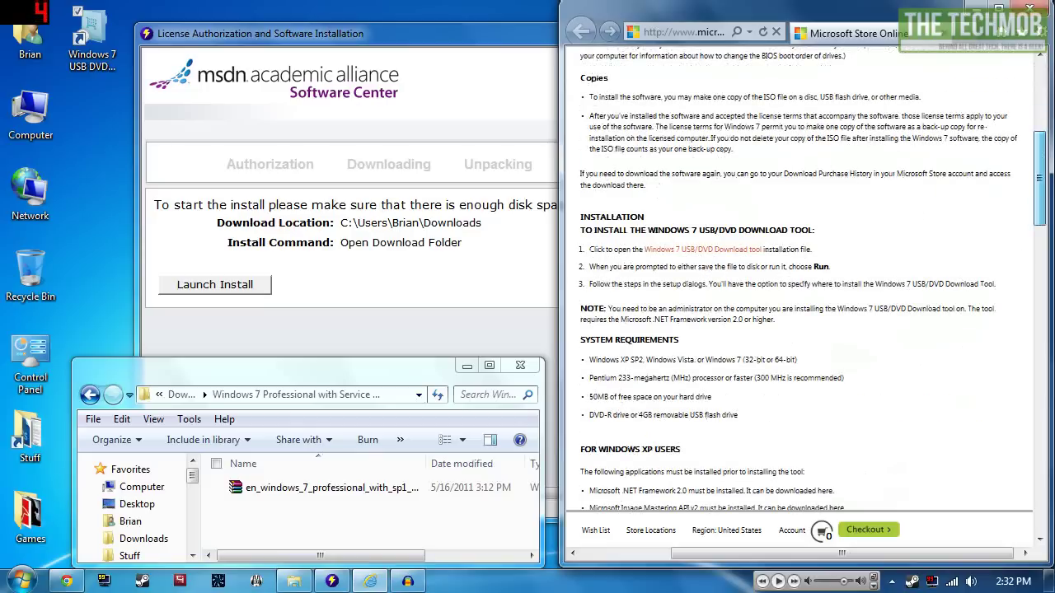
{"action": "scroll", "coordinate": [977, 189], "scroll_direction": "down", "scroll_amount": 1}
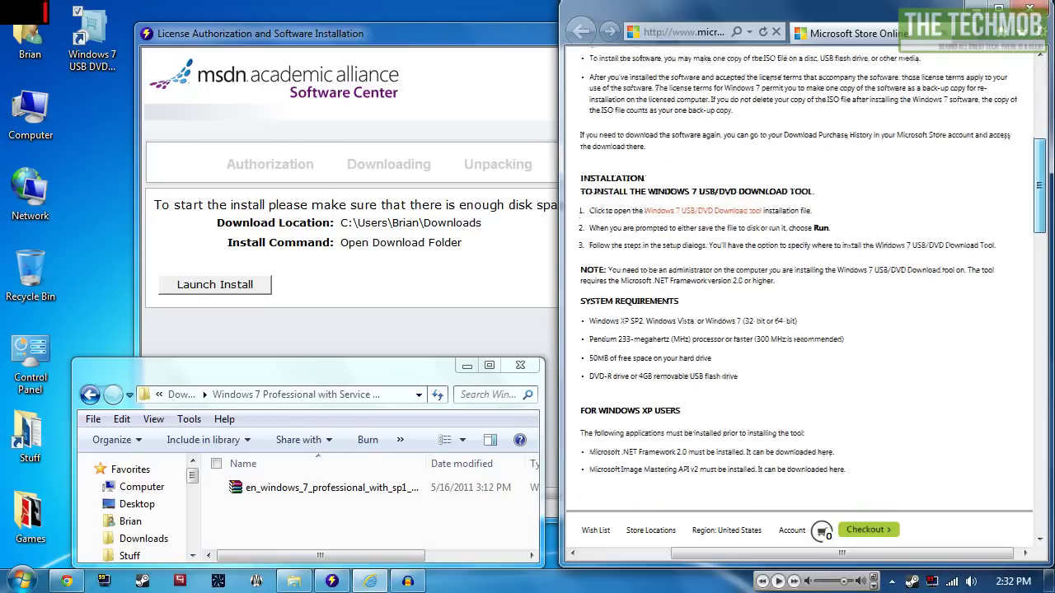
Close the MSDN License Authorization installer window.
{"action": "left_click", "coordinate": [944, 37]}
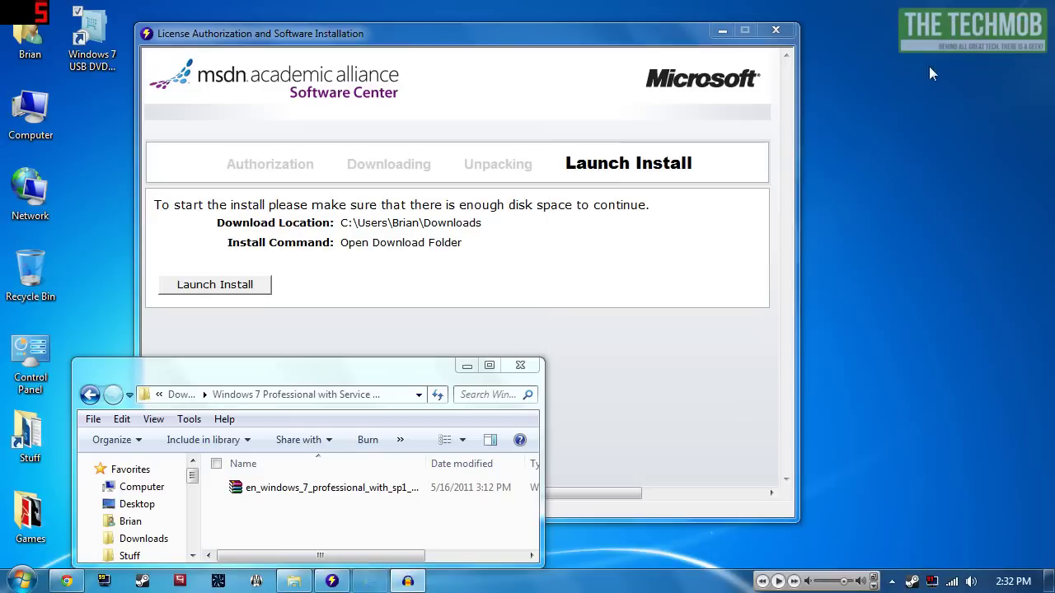
{"action": "left_click_drag", "start_coordinate": [553, 39], "coordinate": [798, 23]}
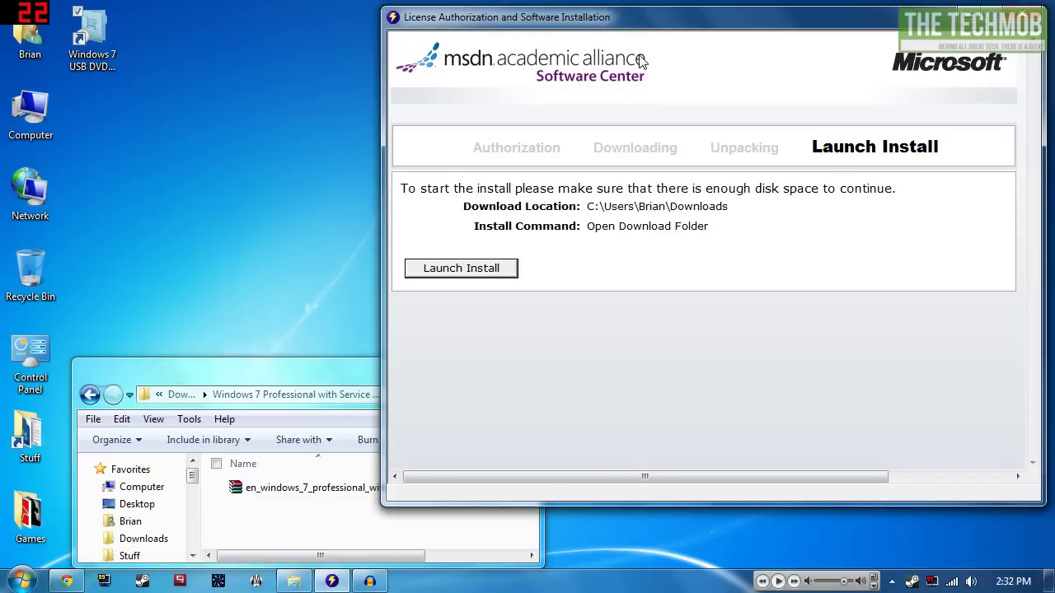
{"action": "left_click", "coordinate": [1032, 18]}
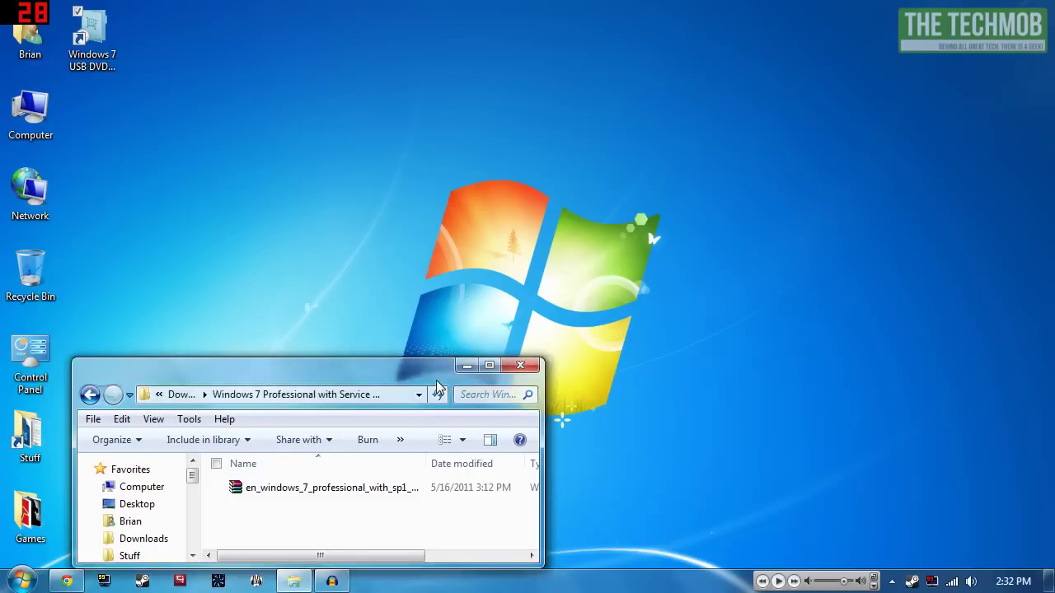
Center the ISO folder window, select the Windows 7 Professional ISO, and pick the tool shortcut.
{"action": "left_click_drag", "start_coordinate": [436, 381], "coordinate": [559, 173]}
{"action": "left_click", "coordinate": [489, 283]}
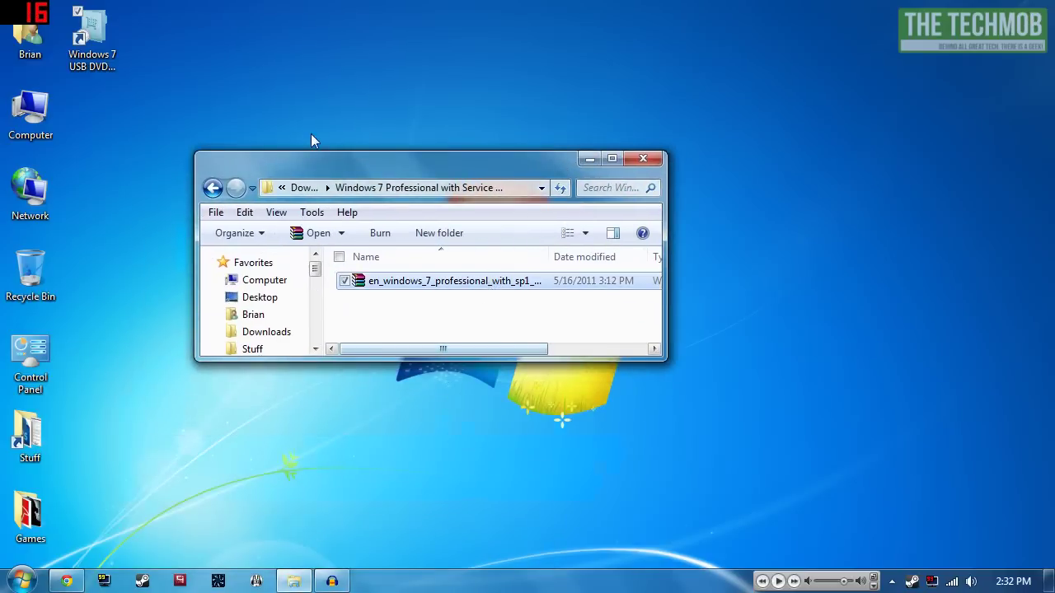
{"action": "left_click", "coordinate": [198, 85]}
{"action": "left_click", "coordinate": [99, 70]}
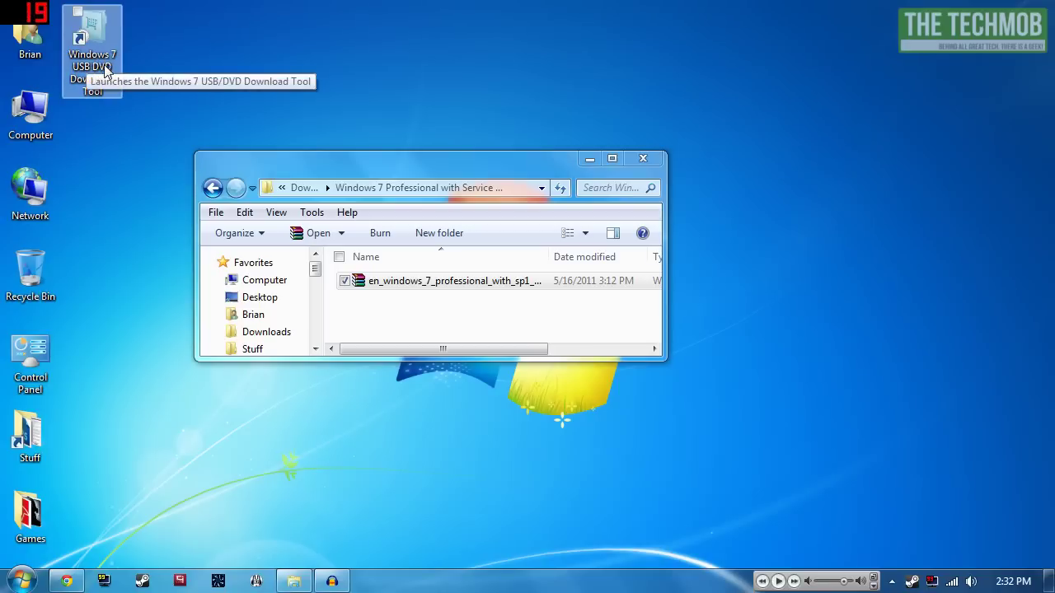
Launch the Windows 7 USB/DVD Download Tool and arrange it beside the ISO folder window.
{"action": "double_click", "coordinate": [94, 80]}
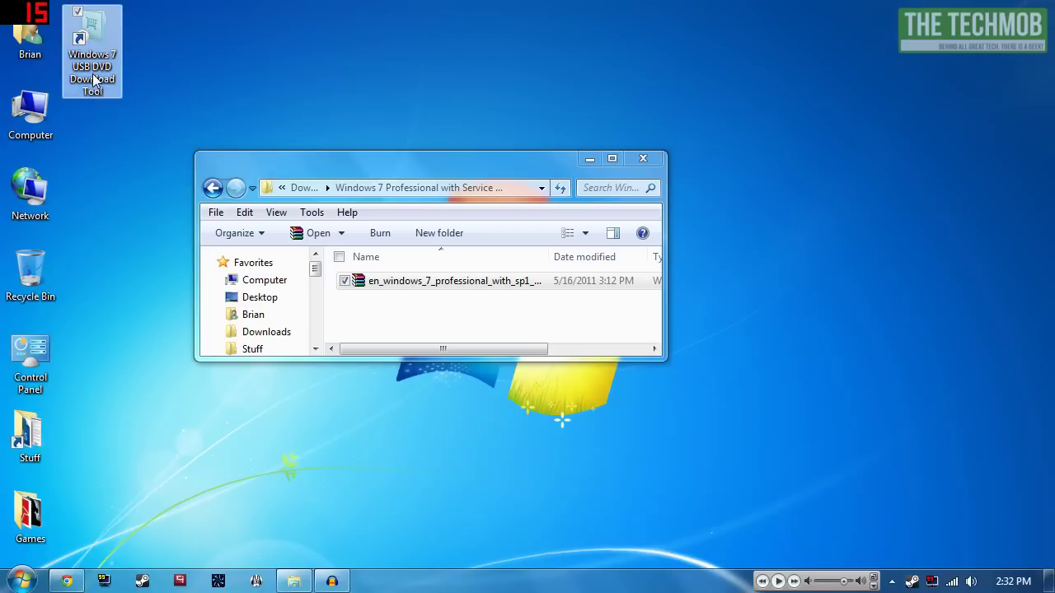
{"action": "left_click_drag", "start_coordinate": [360, 183], "coordinate": [578, 62]}
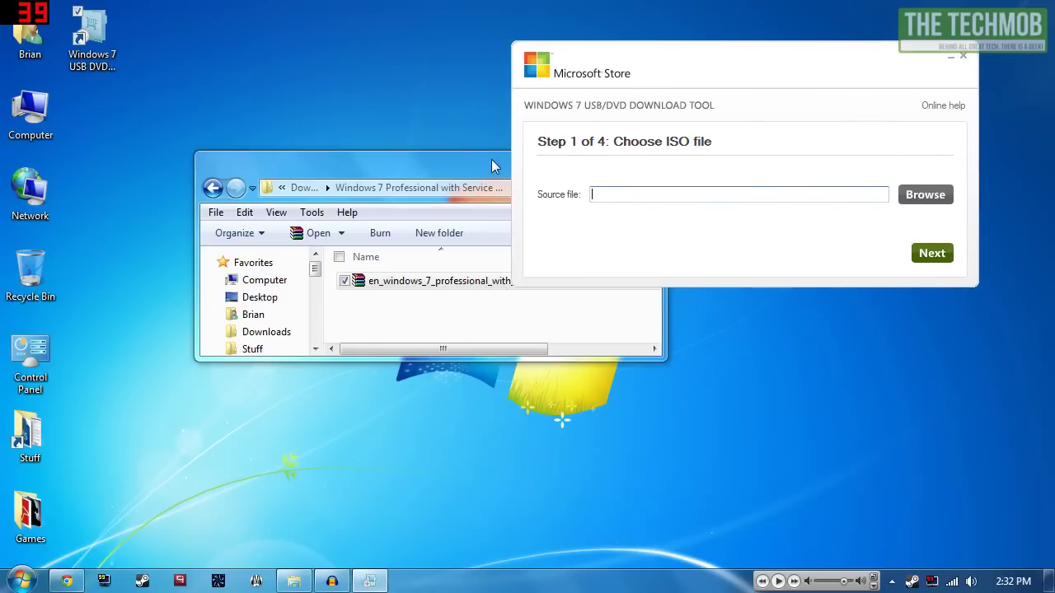
{"action": "left_click_drag", "start_coordinate": [486, 169], "coordinate": [327, 166]}
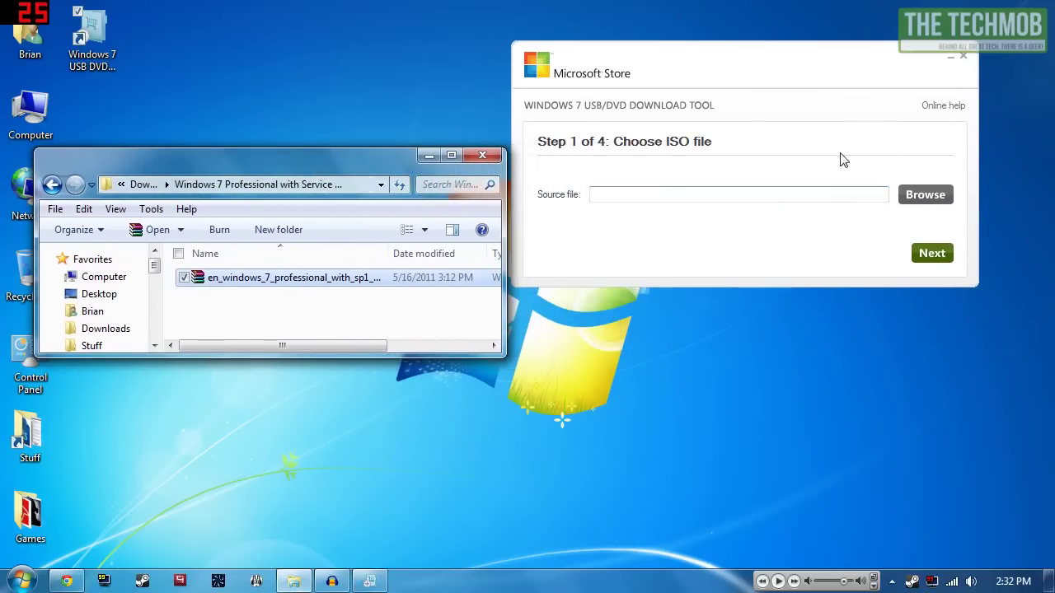
Browse to Downloads > Windows 7 Professional and choose the SP1 x64 ISO as source.
{"action": "left_click", "coordinate": [915, 201]}
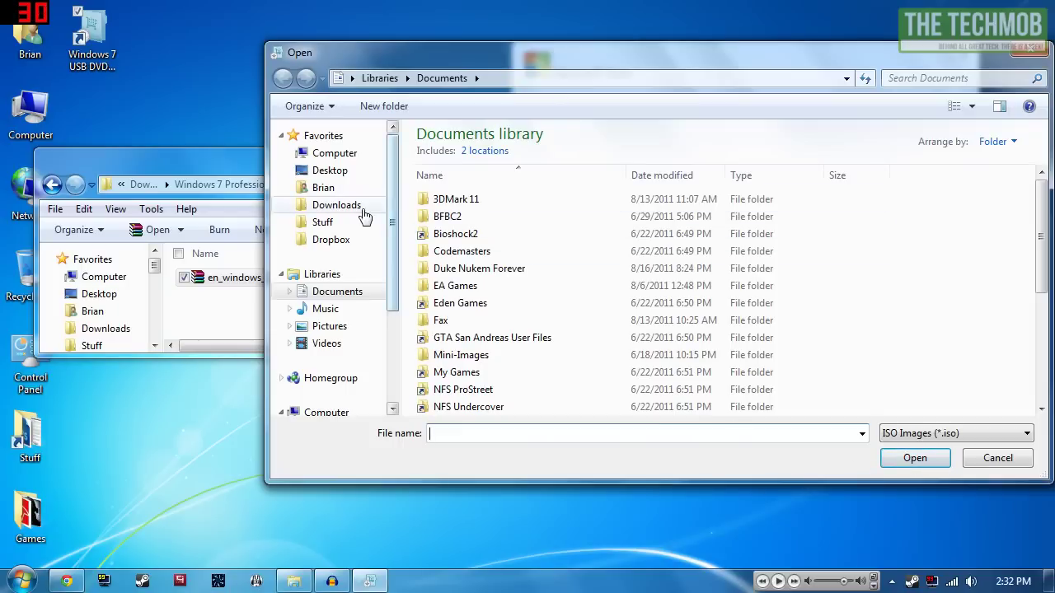
{"action": "left_click", "coordinate": [360, 207]}
{"action": "double_click", "coordinate": [474, 190]}
{"action": "left_click", "coordinate": [506, 154]}
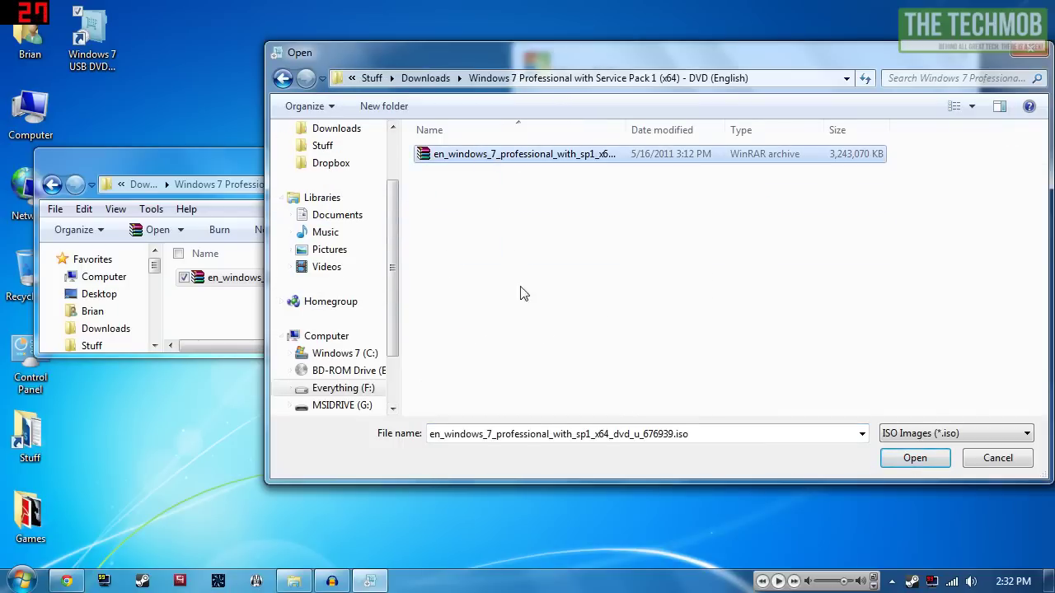
{"action": "left_click", "coordinate": [915, 459]}
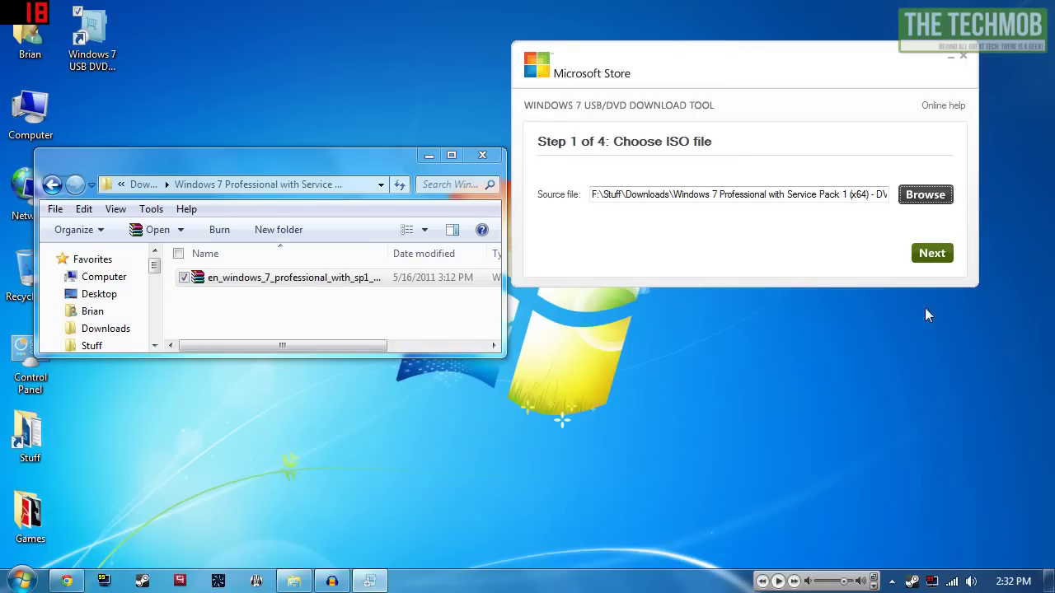
Choose USB device media, select G:\ (MSIDRIVE) - 3.7 GB Free, and begin copying.
{"action": "left_click", "coordinate": [932, 254]}
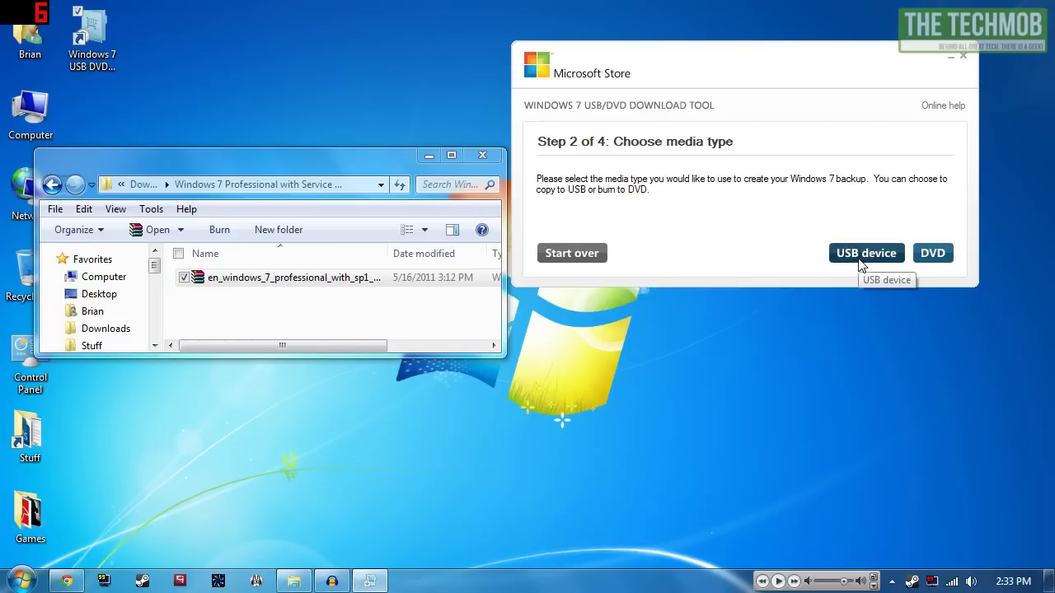
{"action": "left_click", "coordinate": [868, 256]}
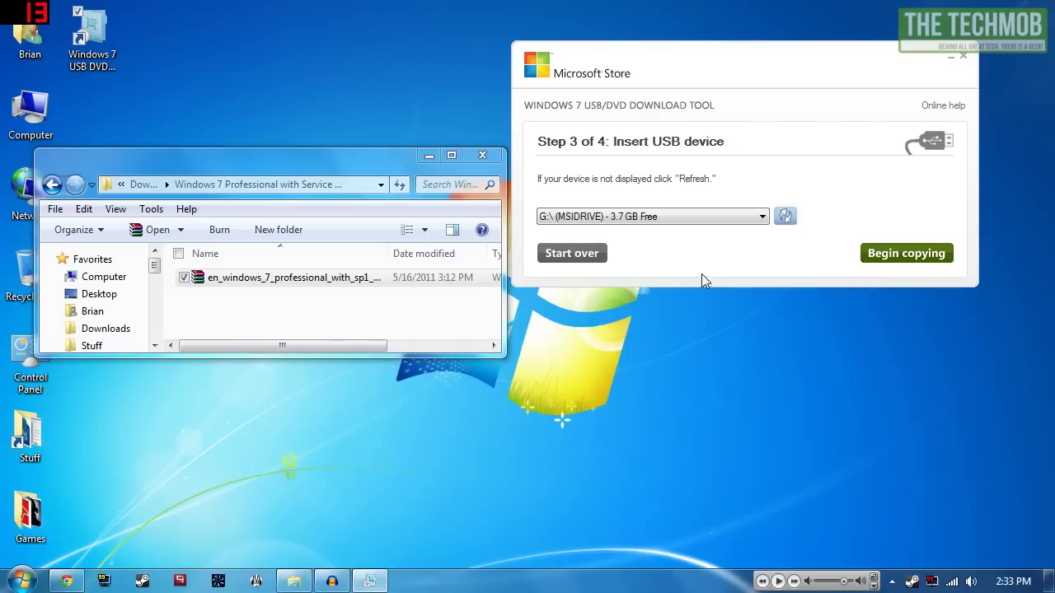
{"action": "left_click", "coordinate": [685, 215]}
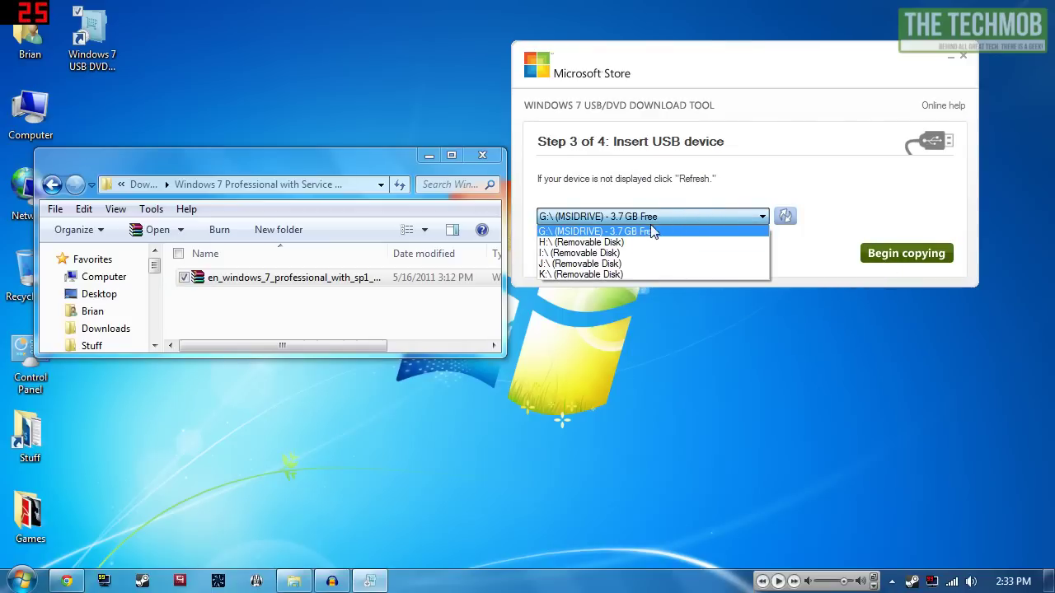
{"action": "left_click", "coordinate": [611, 233]}
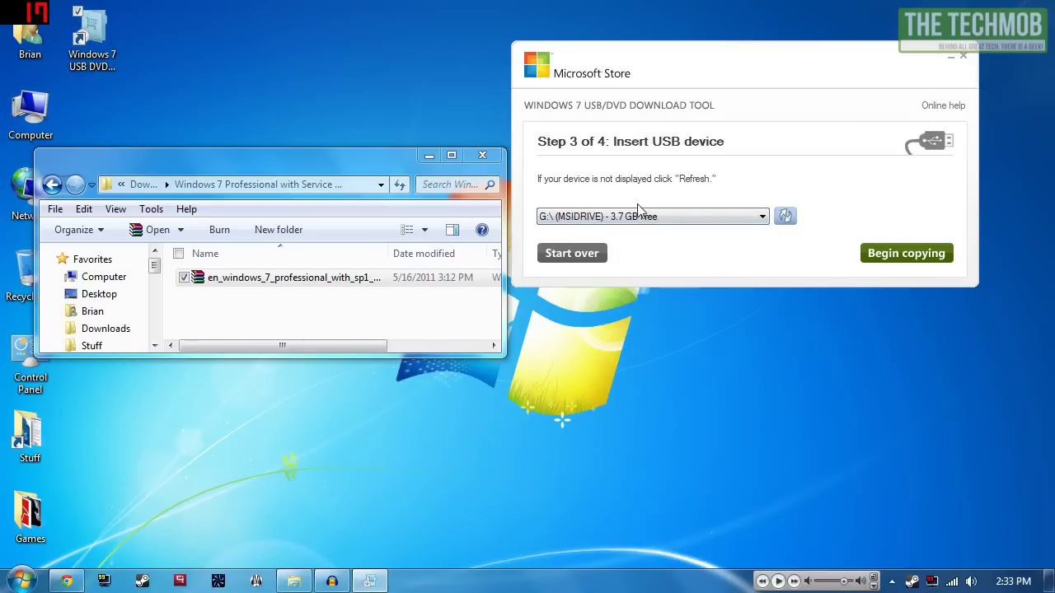
{"action": "left_click", "coordinate": [892, 258]}
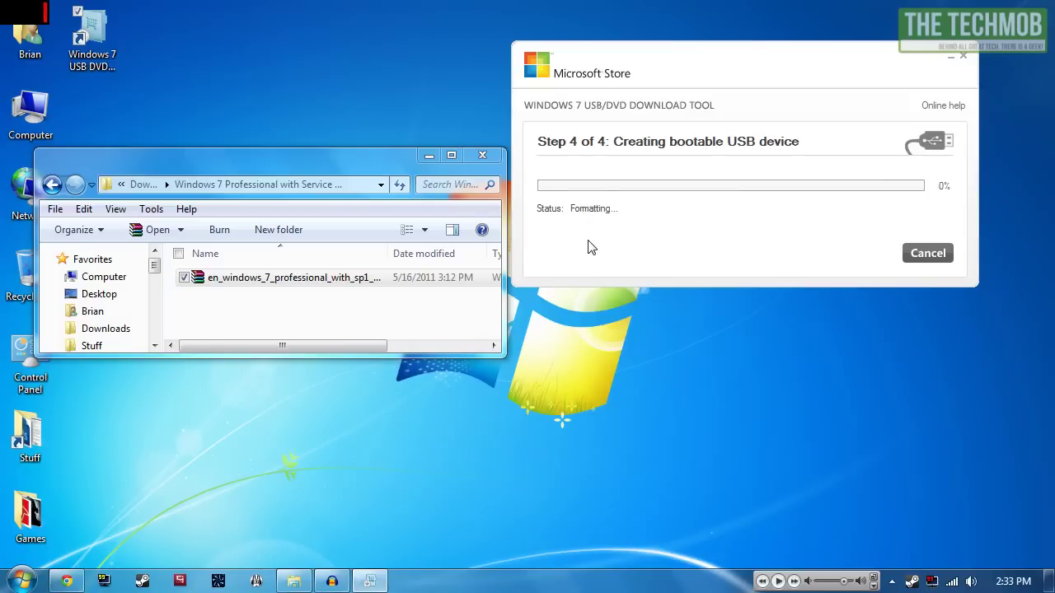
Open Computer, enlarge the window to check Removable Disk (G:) space, then close it.
{"action": "double_click", "coordinate": [30, 111]}
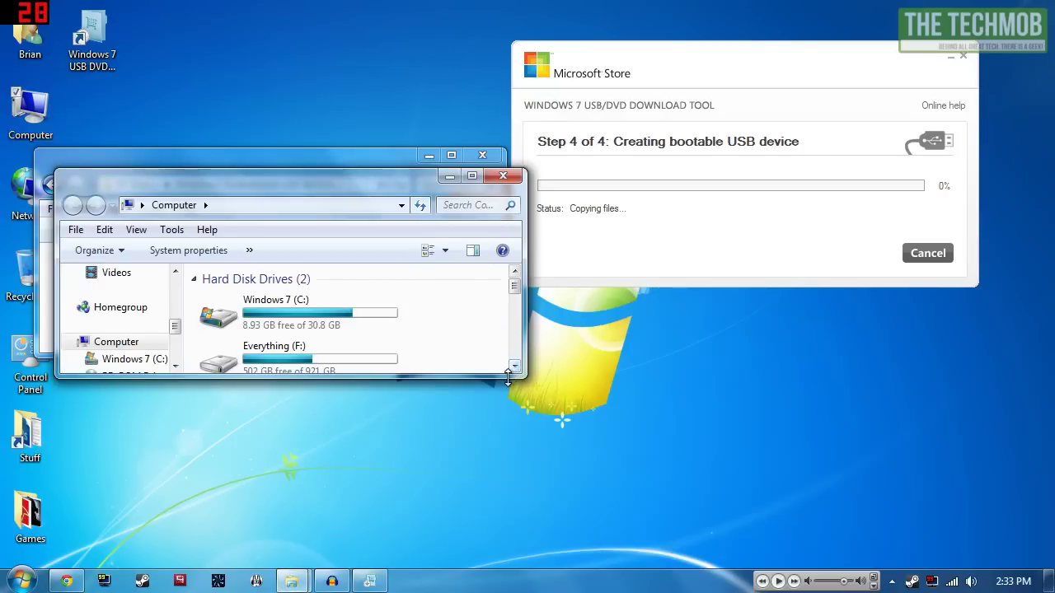
{"action": "left_click_drag", "start_coordinate": [513, 375], "coordinate": [507, 499]}
{"action": "left_click_drag", "start_coordinate": [519, 313], "coordinate": [518, 377]}
{"action": "left_click", "coordinate": [355, 350]}
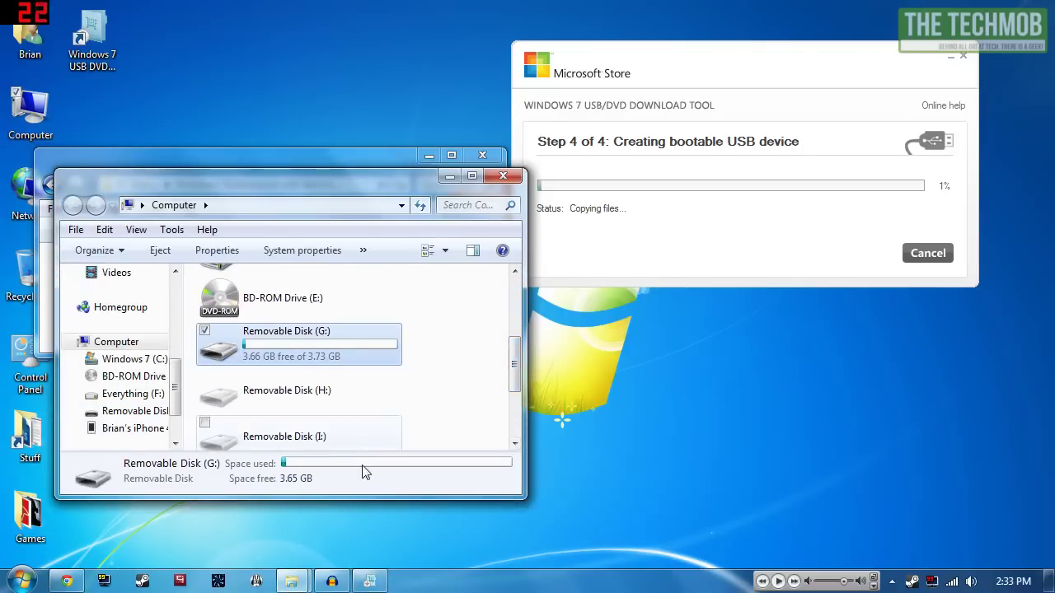
{"action": "left_click_drag", "start_coordinate": [524, 453], "coordinate": [789, 411]}
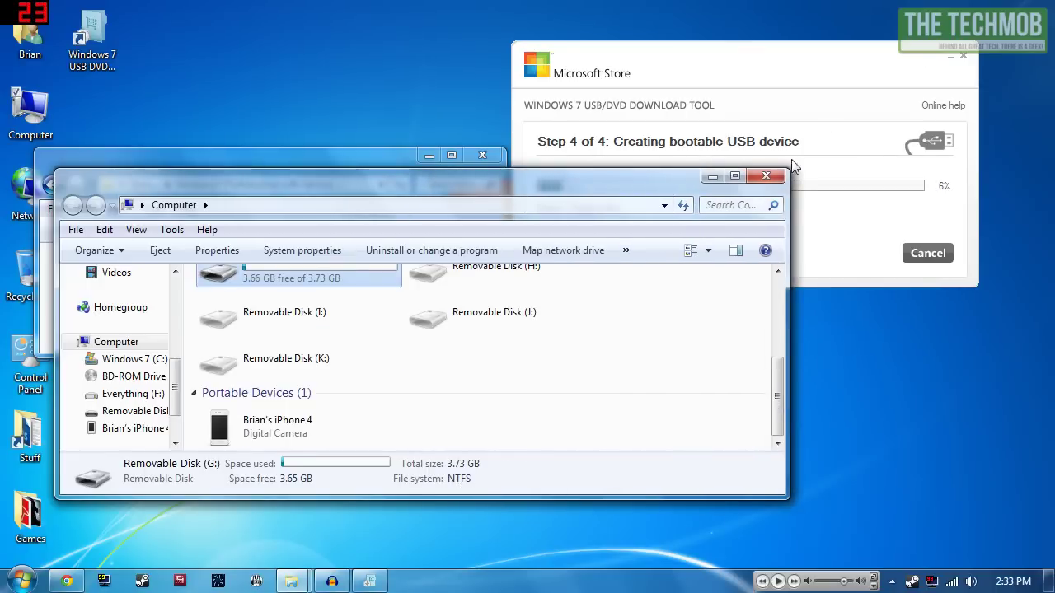
{"action": "left_click", "coordinate": [765, 176]}
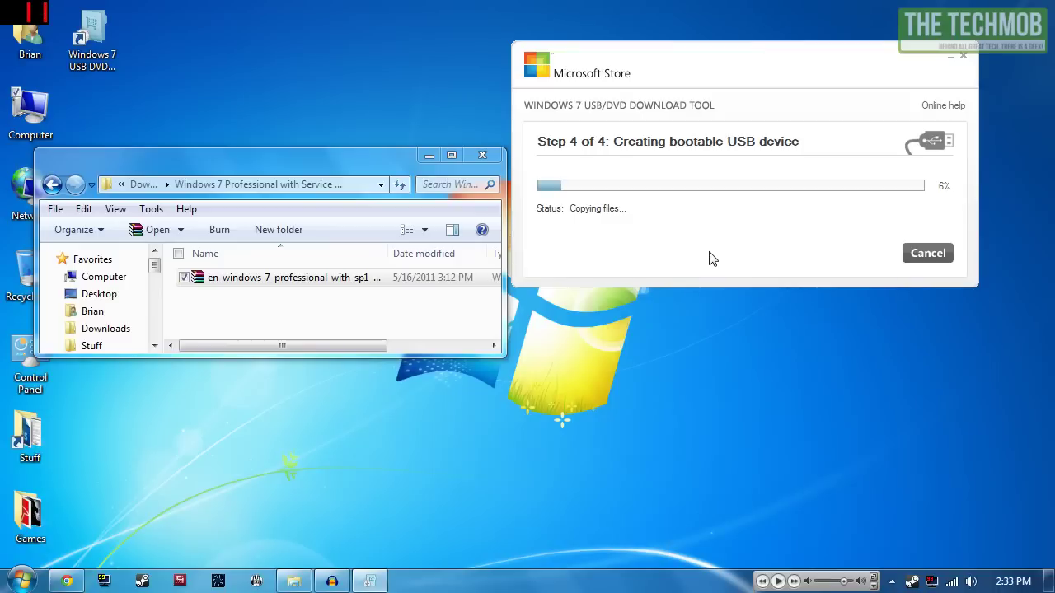
Reopen Computer and open Removable Disk (G:) to view its boot, efi and sources folders.
{"action": "double_click", "coordinate": [31, 112]}
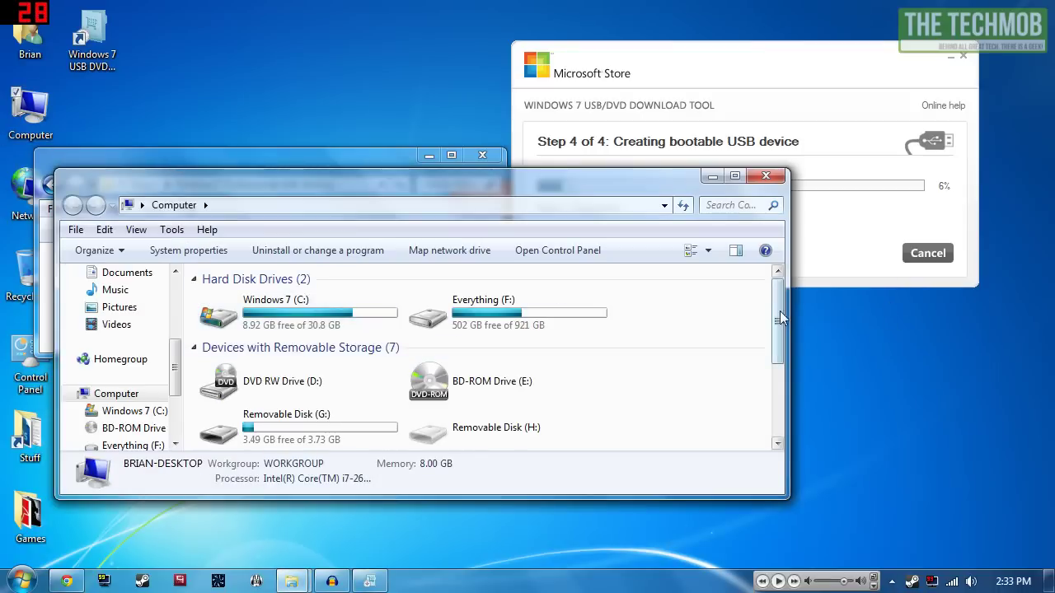
{"action": "scroll", "coordinate": [610, 313], "scroll_direction": "down", "scroll_amount": 1}
{"action": "double_click", "coordinate": [286, 401]}
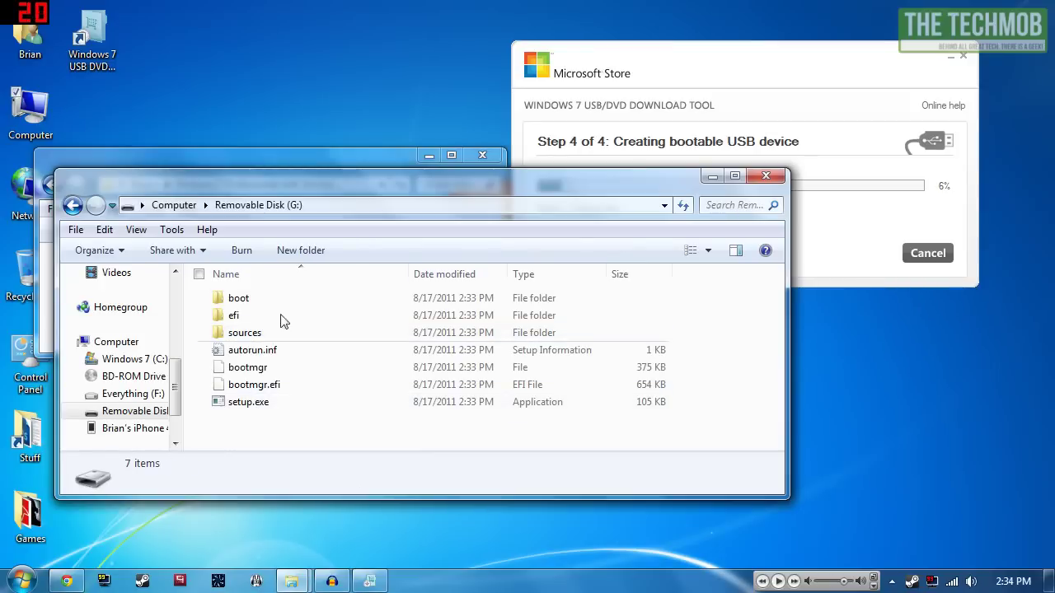
Close the G: window, wait for 100% success, then start over and close the tool.
{"action": "left_click", "coordinate": [766, 177]}
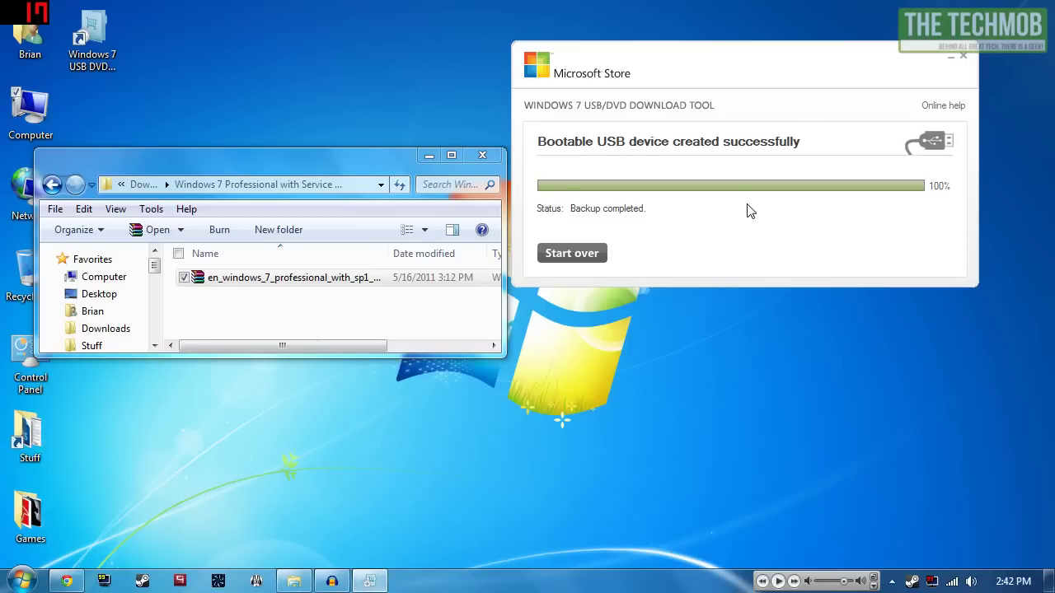
{"action": "left_click", "coordinate": [575, 256]}
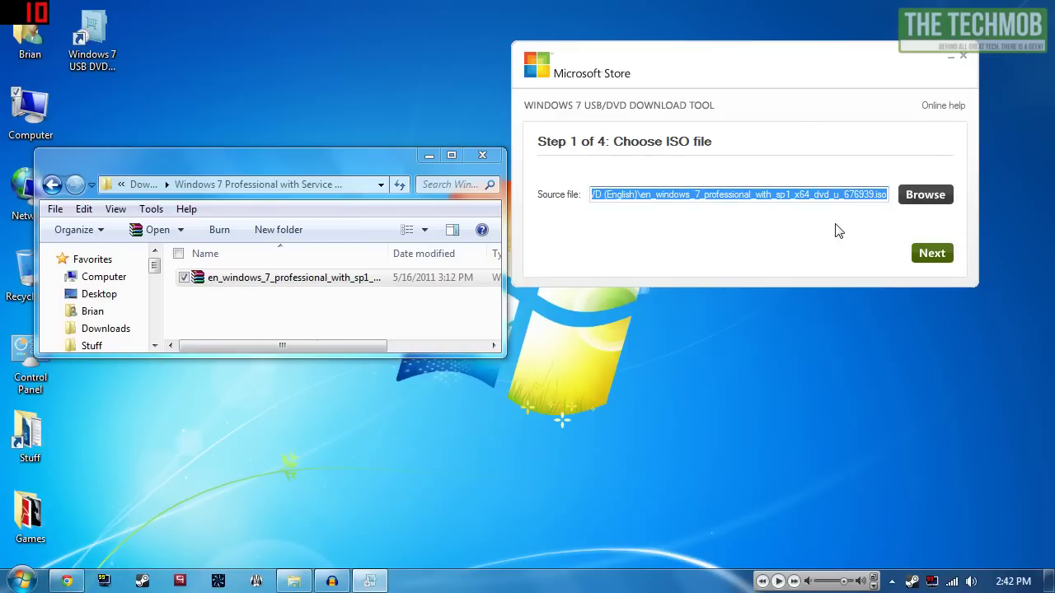
{"action": "left_click", "coordinate": [962, 55]}
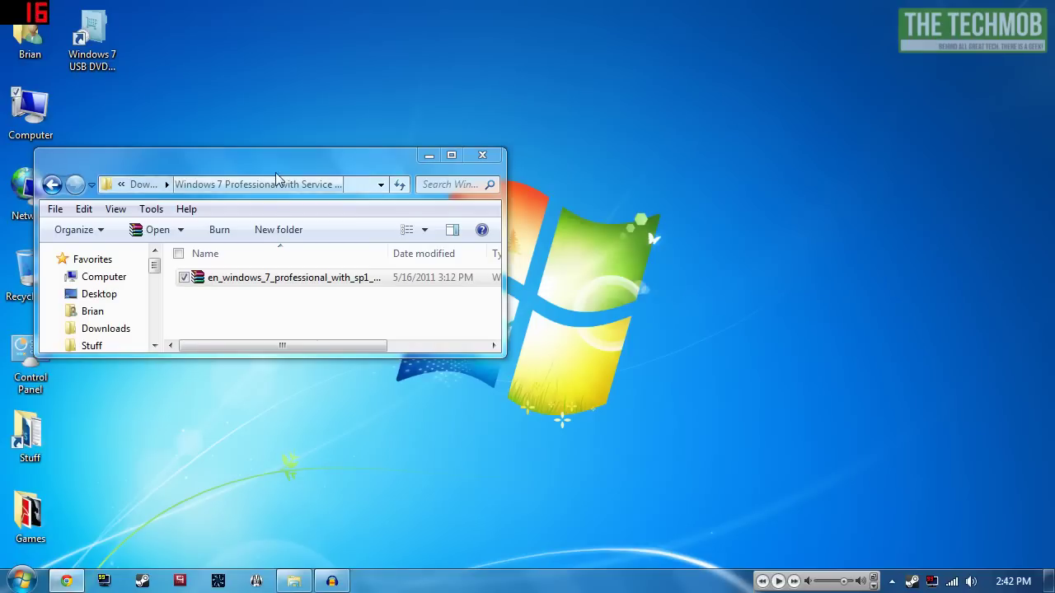
Move the Windows 7 Professional ISO folder window to the centre of the desktop.
{"action": "left_click_drag", "start_coordinate": [277, 173], "coordinate": [517, 206]}
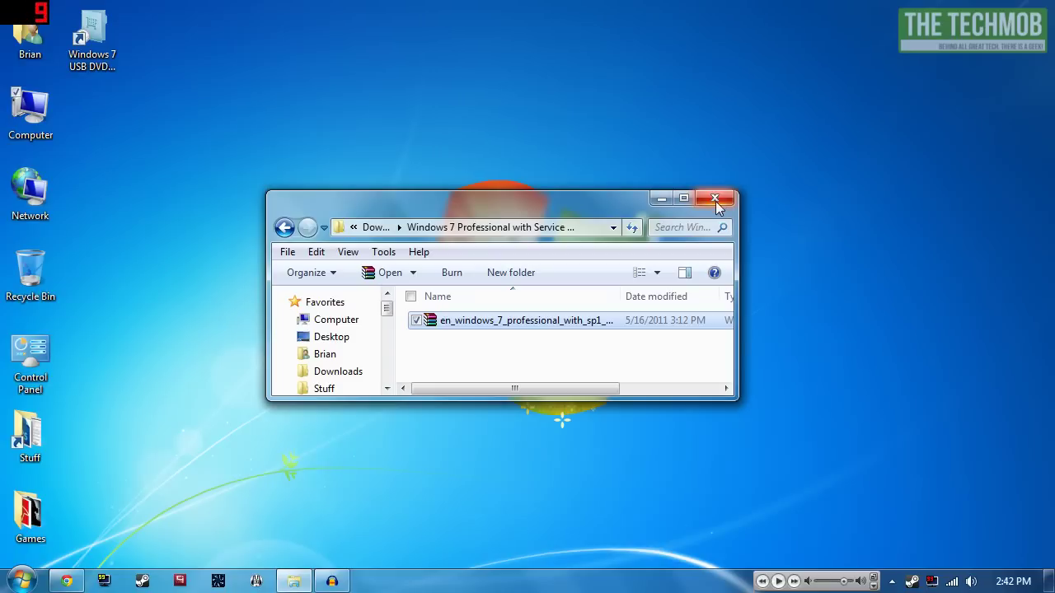
{"action": "left_click_drag", "start_coordinate": [603, 211], "coordinate": [577, 173]}
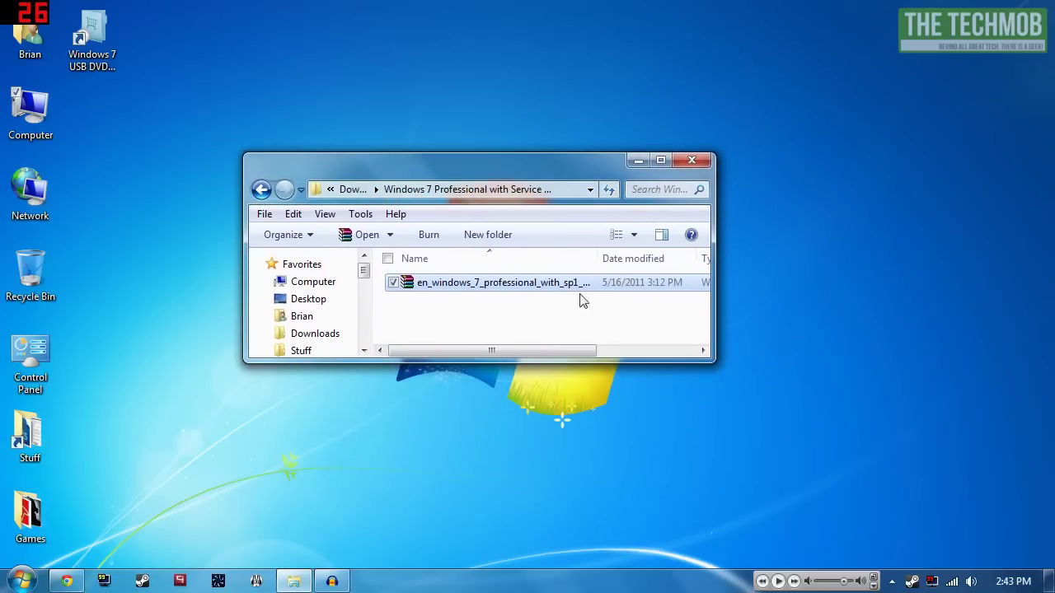
{"action": "left_click_drag", "start_coordinate": [556, 350], "coordinate": [527, 356]}
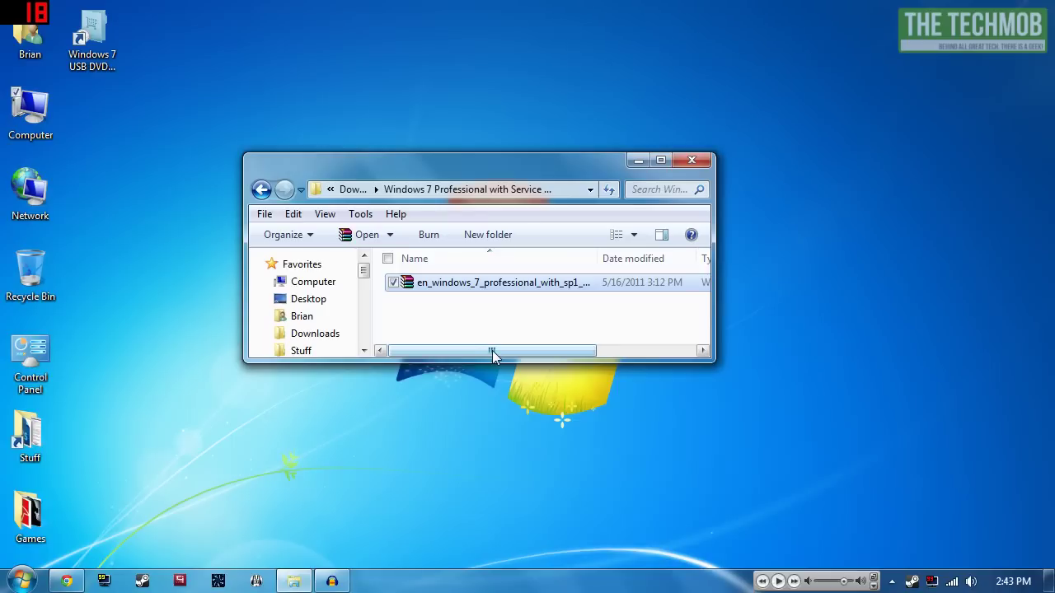
Relaunch and close the USB/DVD Download Tool, then deselect the ISO file.
{"action": "double_click", "coordinate": [91, 37]}
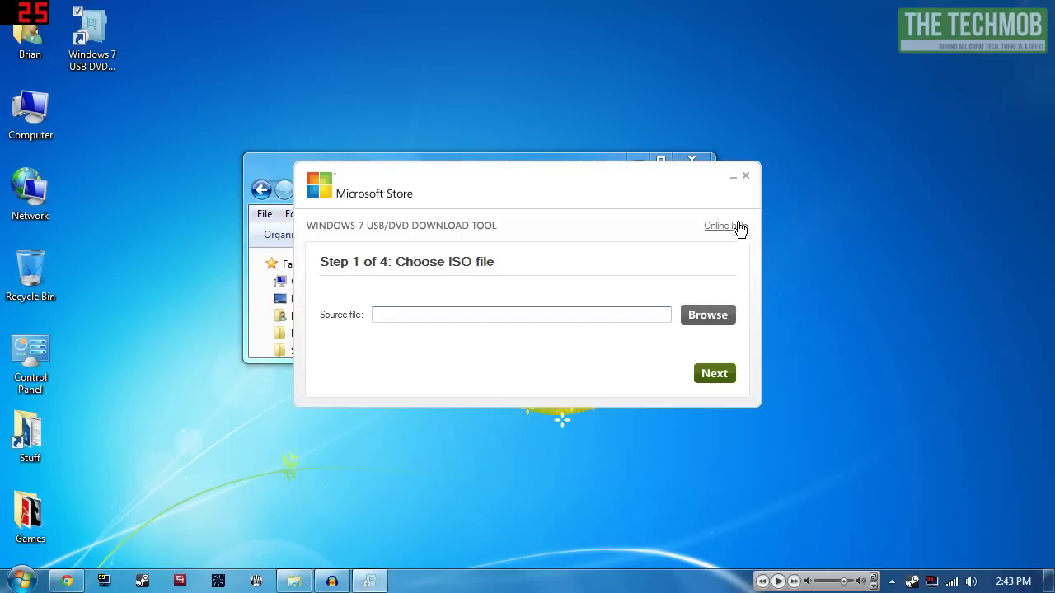
{"action": "left_click", "coordinate": [746, 177]}
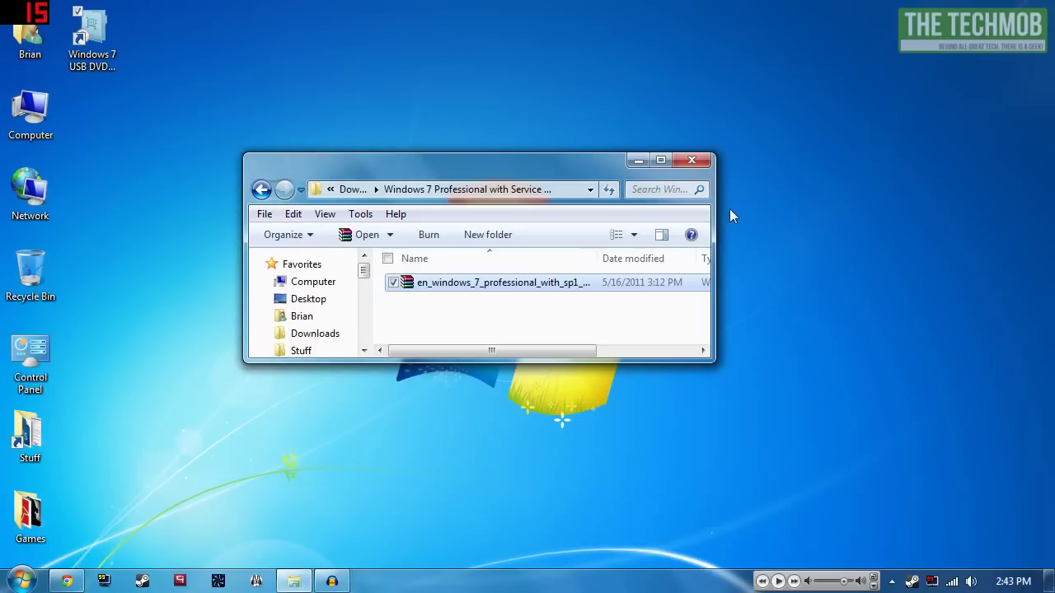
{"action": "left_click", "coordinate": [638, 327]}
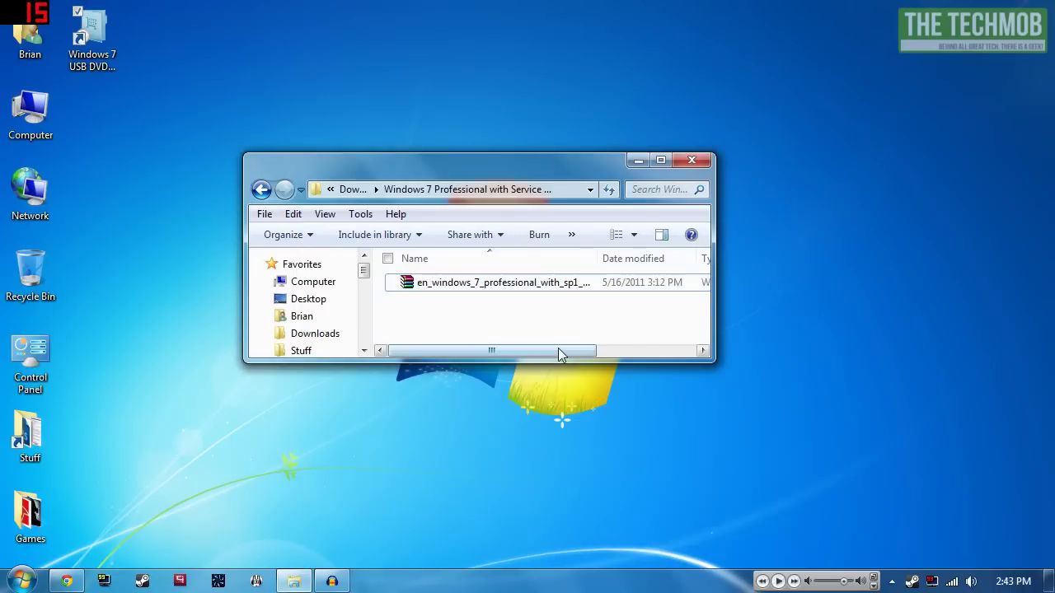
{"action": "left_click", "coordinate": [501, 289]}
{"action": "left_click", "coordinate": [495, 314]}
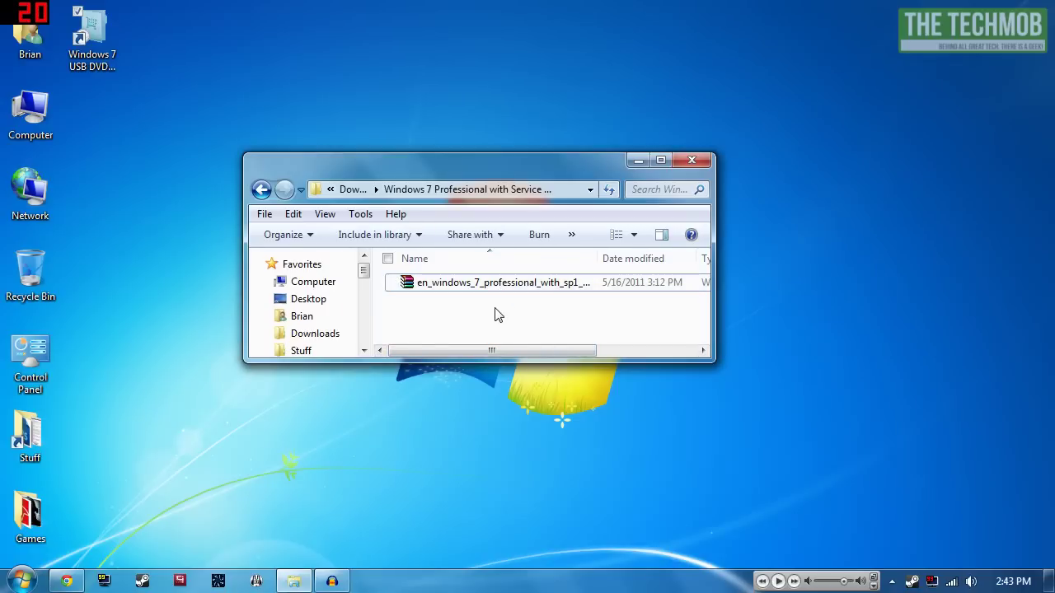